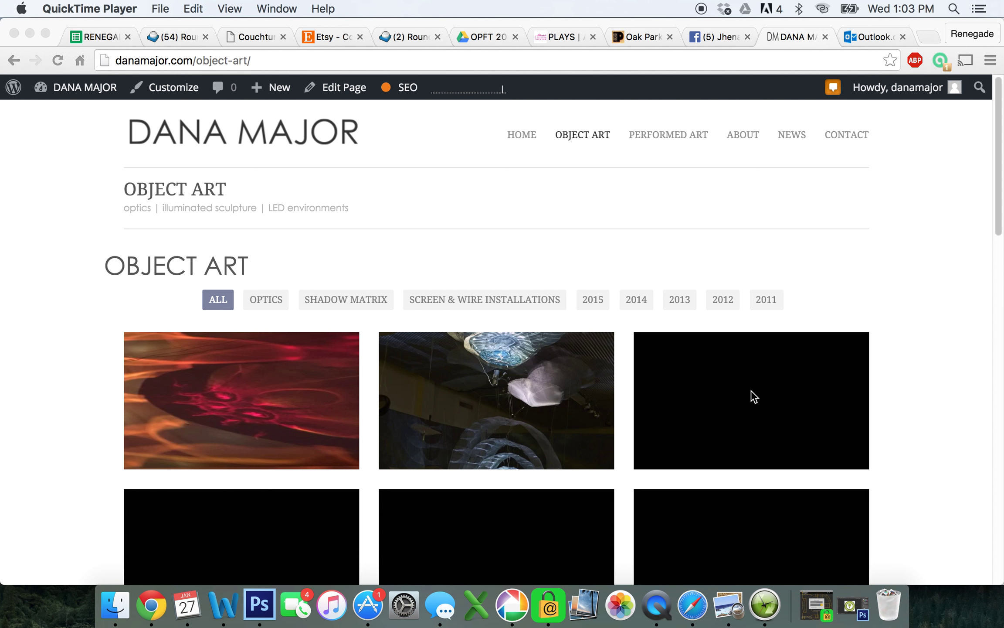
Bring Chrome forward and open the Its Elemental project for editing
click(724, 412)
click(760, 420)
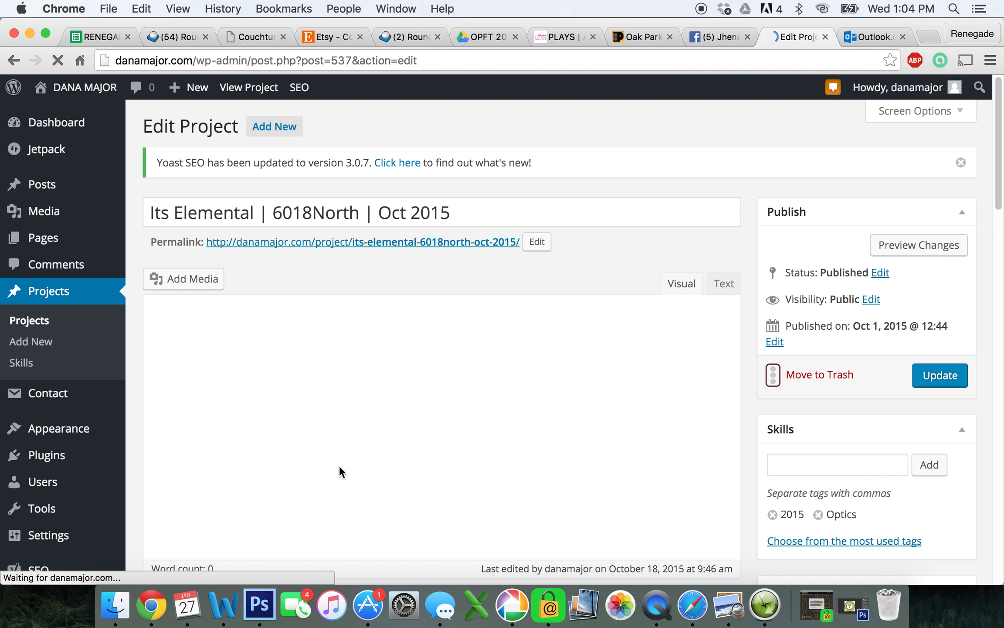
drag(1000, 193, 998, 254)
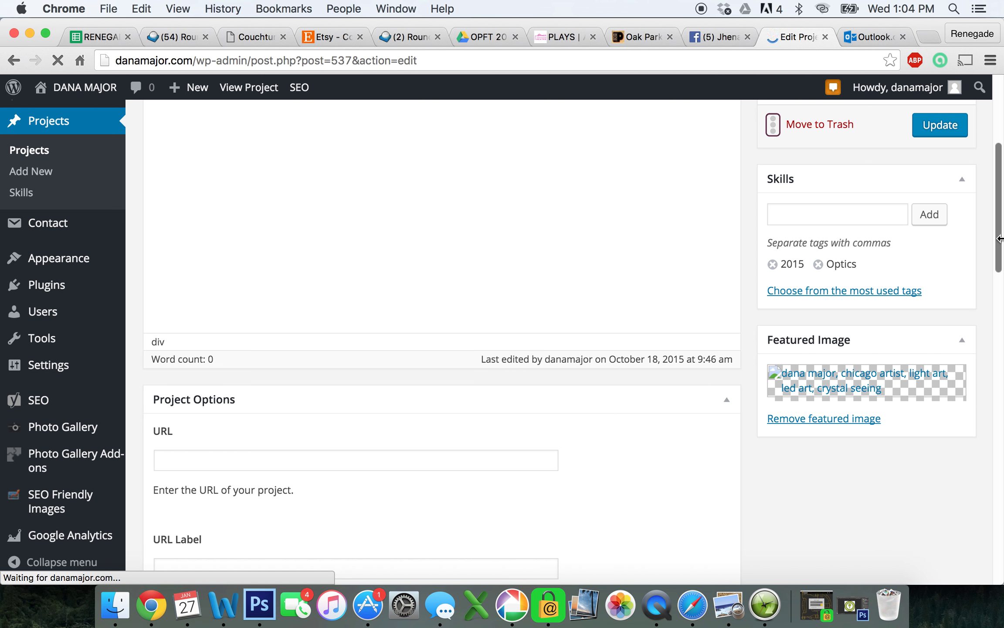
drag(1000, 238, 1001, 194)
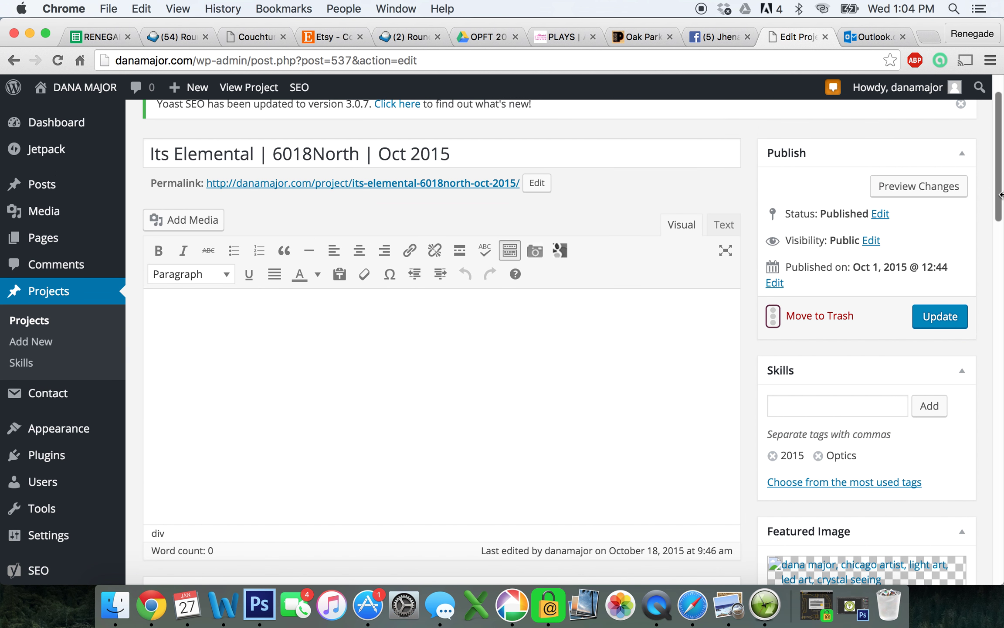
Enter placeholder text in the project body and place the cursor before it
click(472, 408)
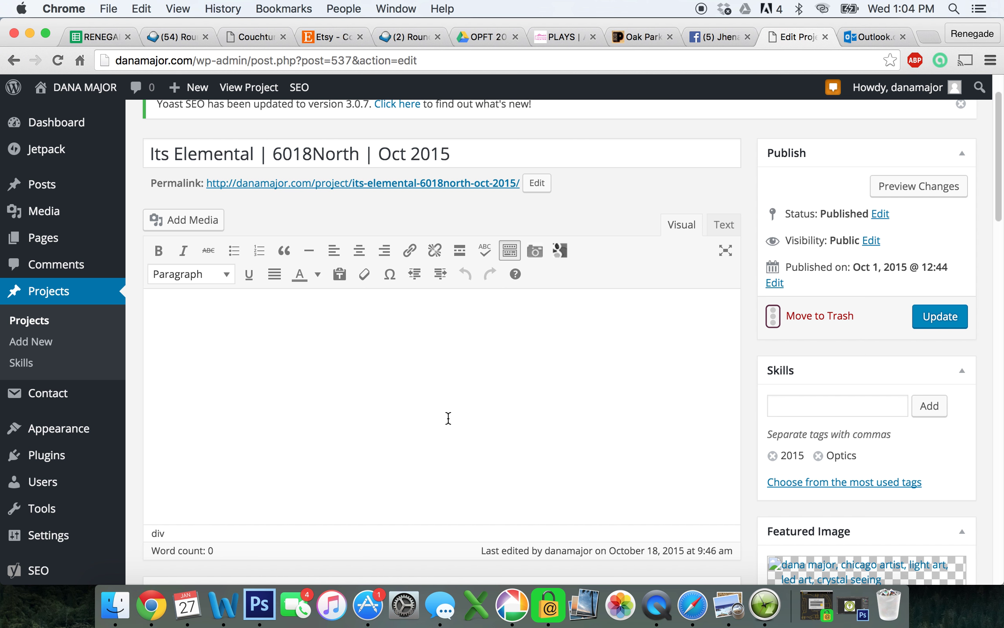
text(klhsdfdsn,)
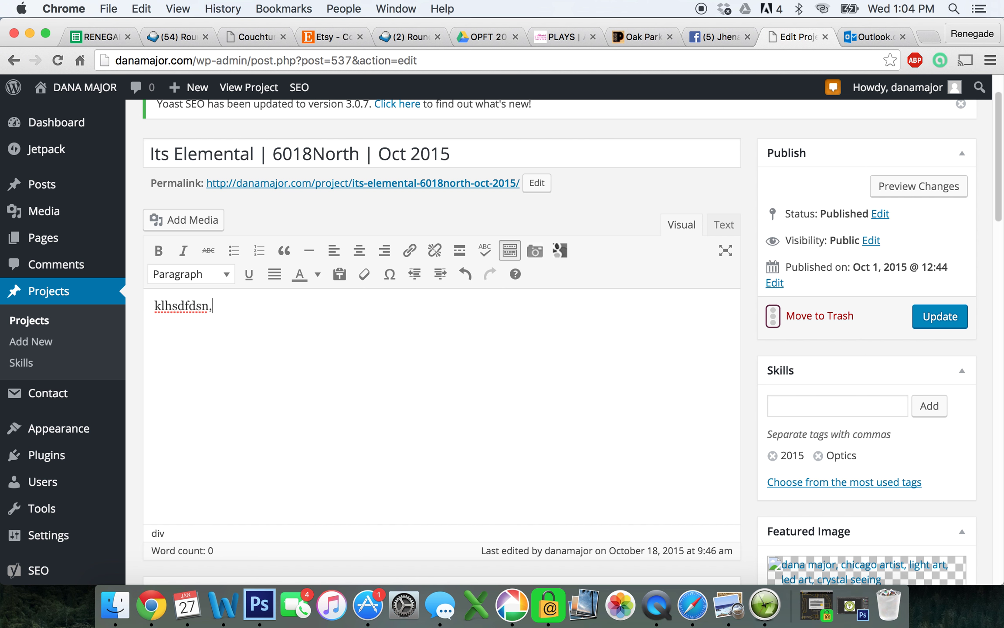
text(v dsmnfadkj)
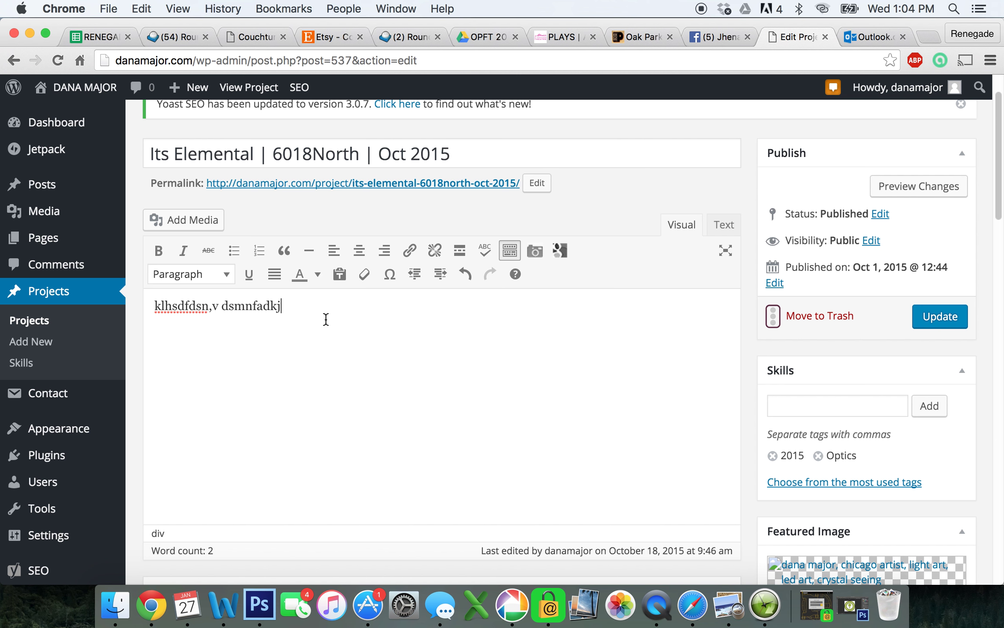
click(149, 302)
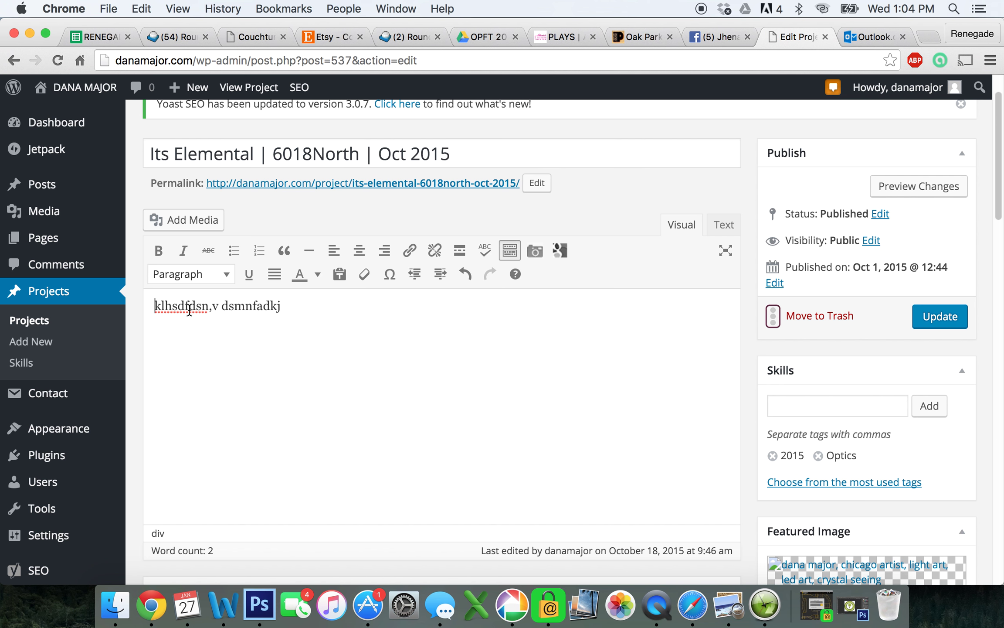
click(197, 226)
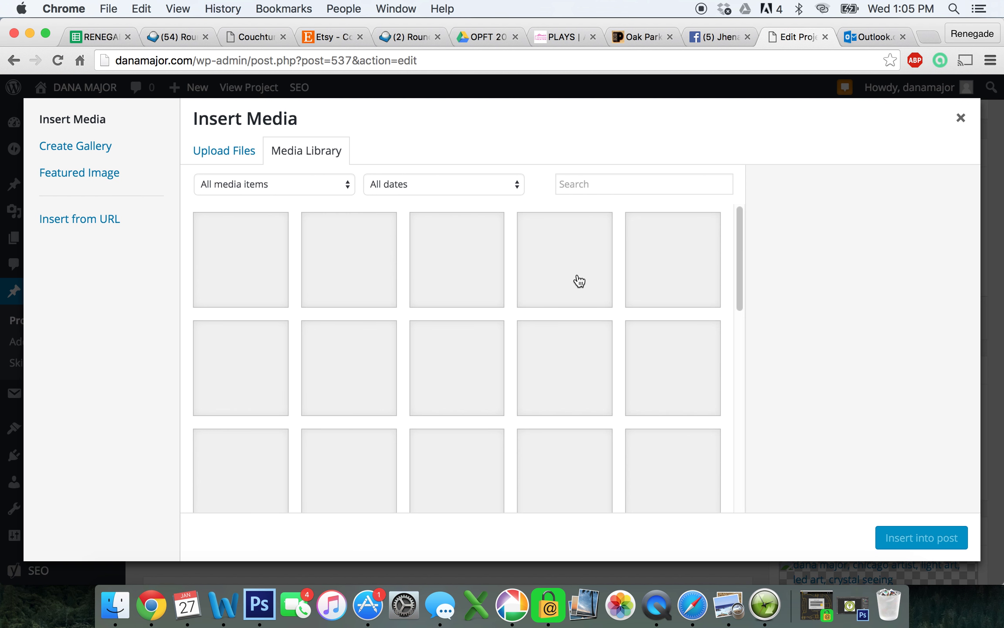
click(699, 283)
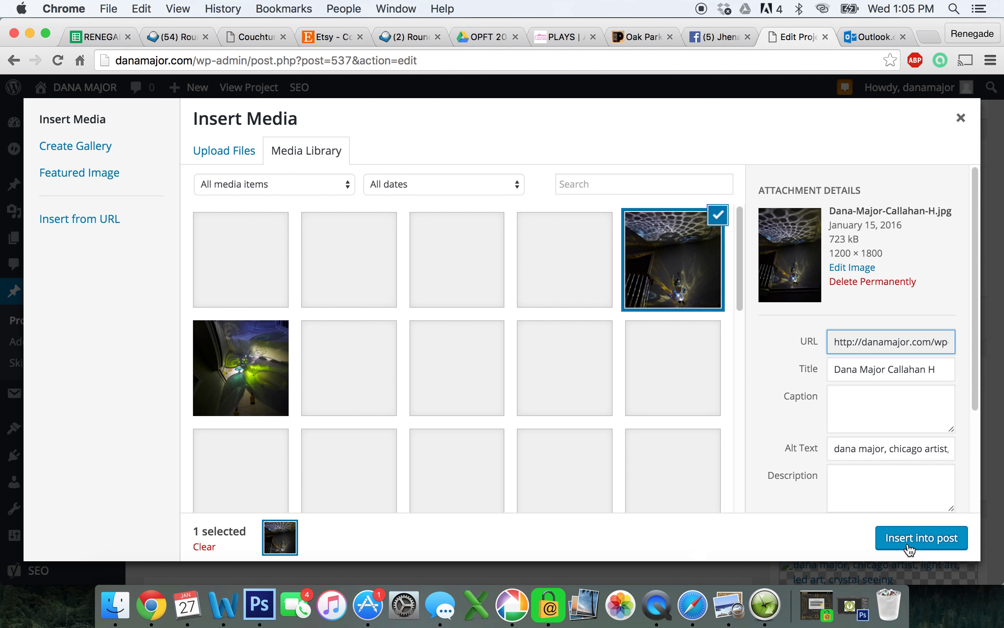
click(909, 542)
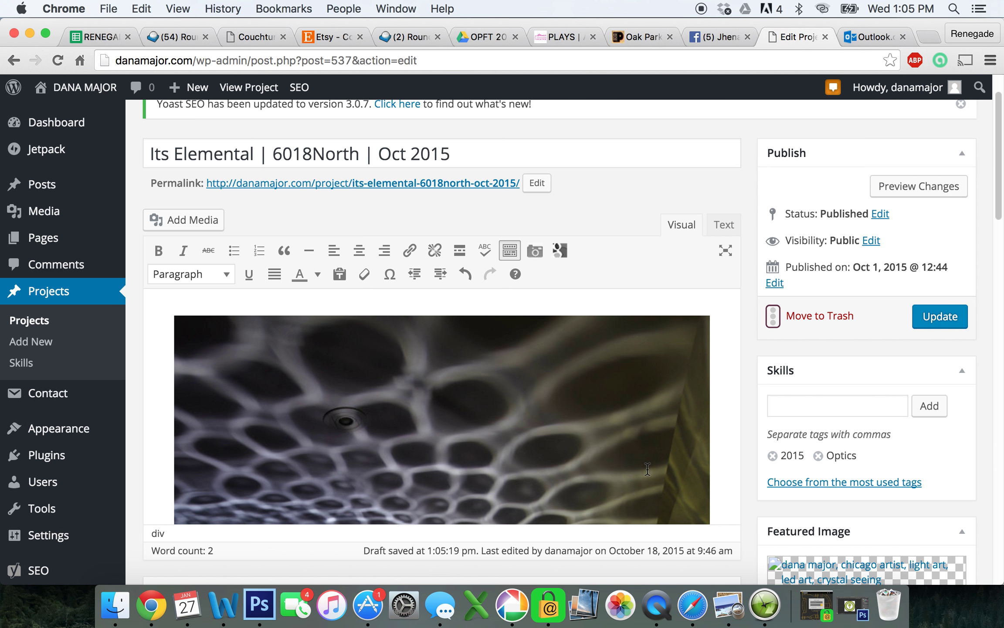
Shrink the inserted ceiling photo and align it left so text wraps beside it
click(377, 388)
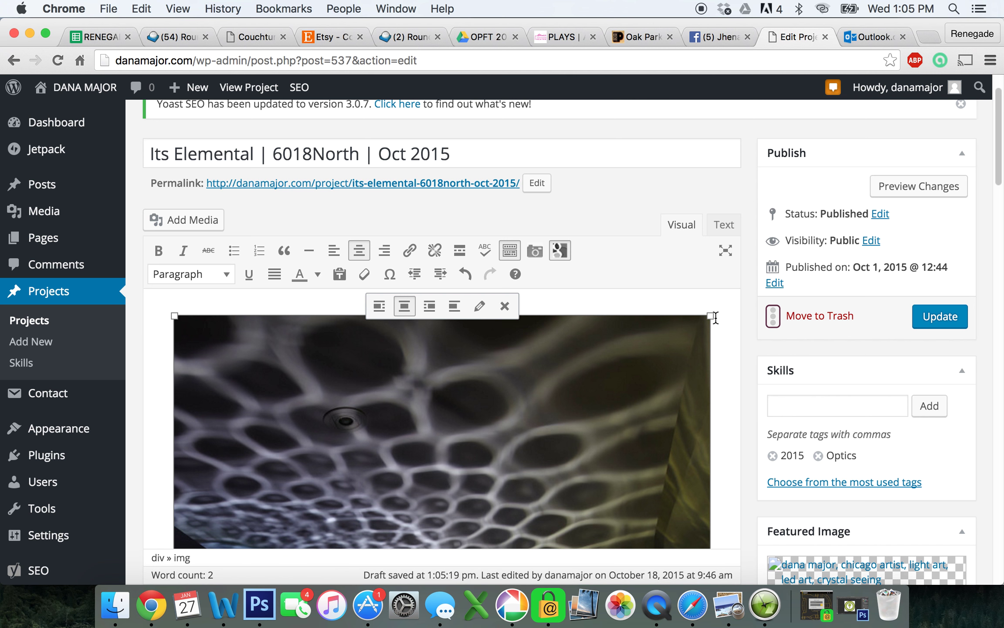
drag(710, 315, 601, 412)
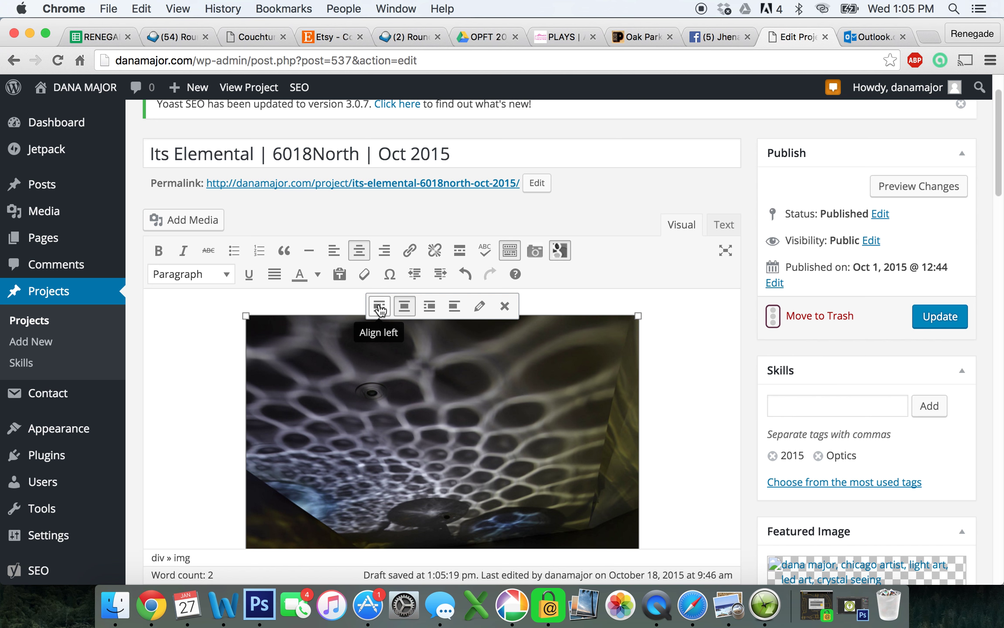
click(380, 308)
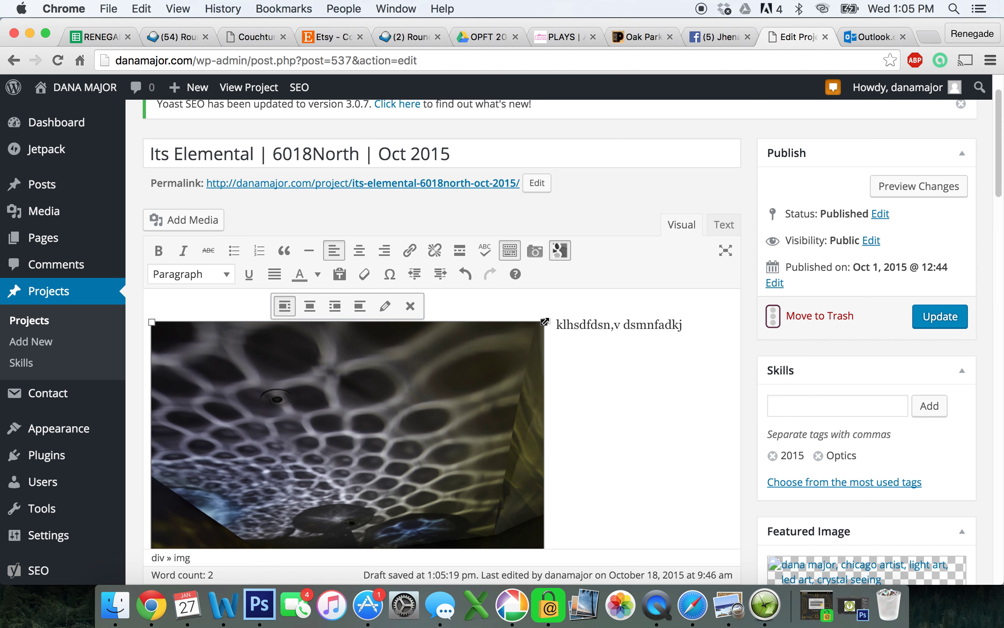
drag(545, 321, 489, 361)
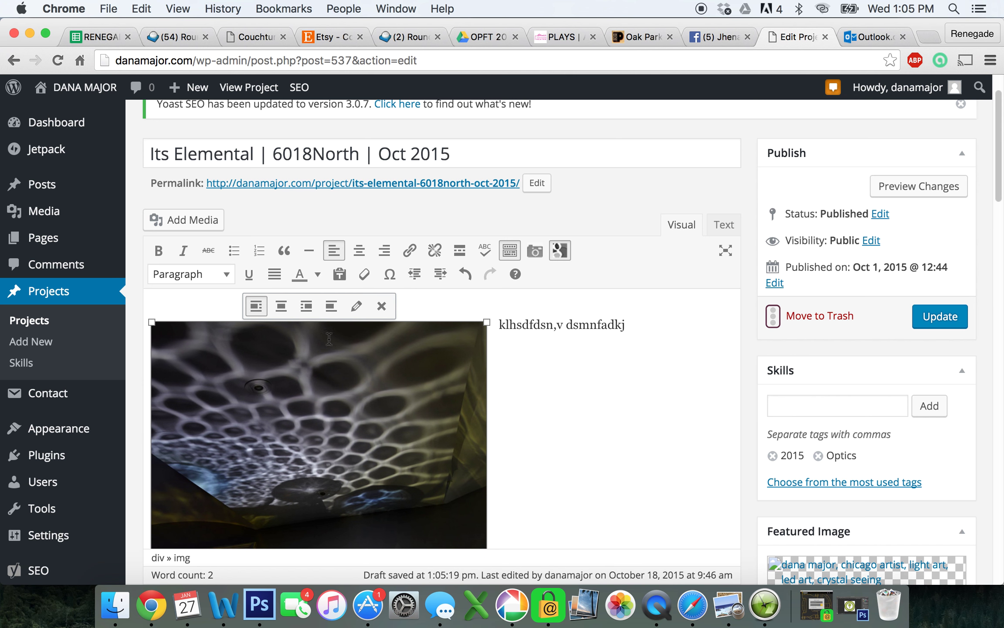
Try right alignment, then restore the photo to the left and deselect it
click(307, 306)
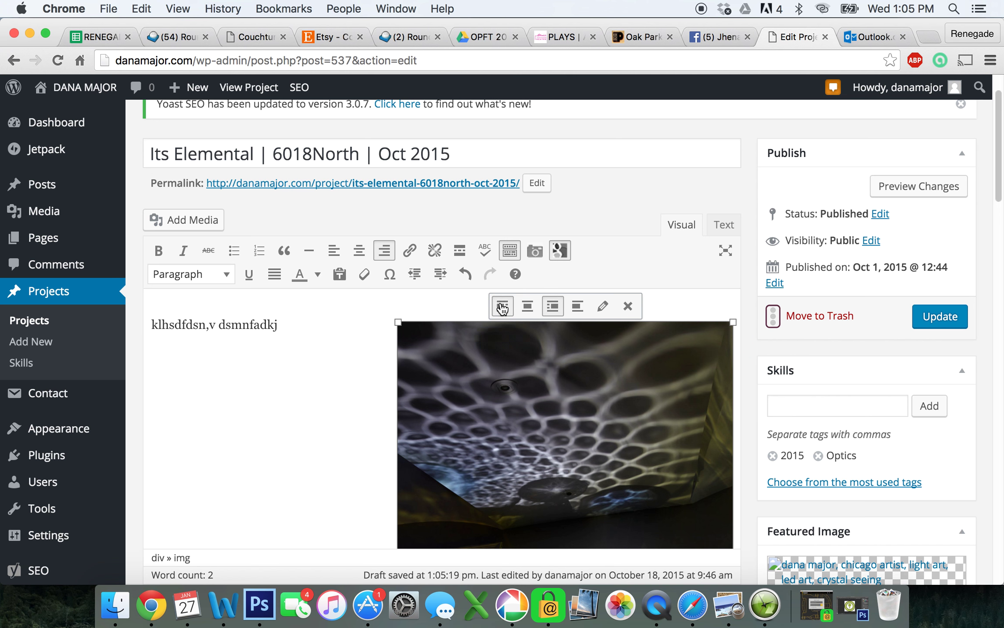
click(502, 306)
click(617, 388)
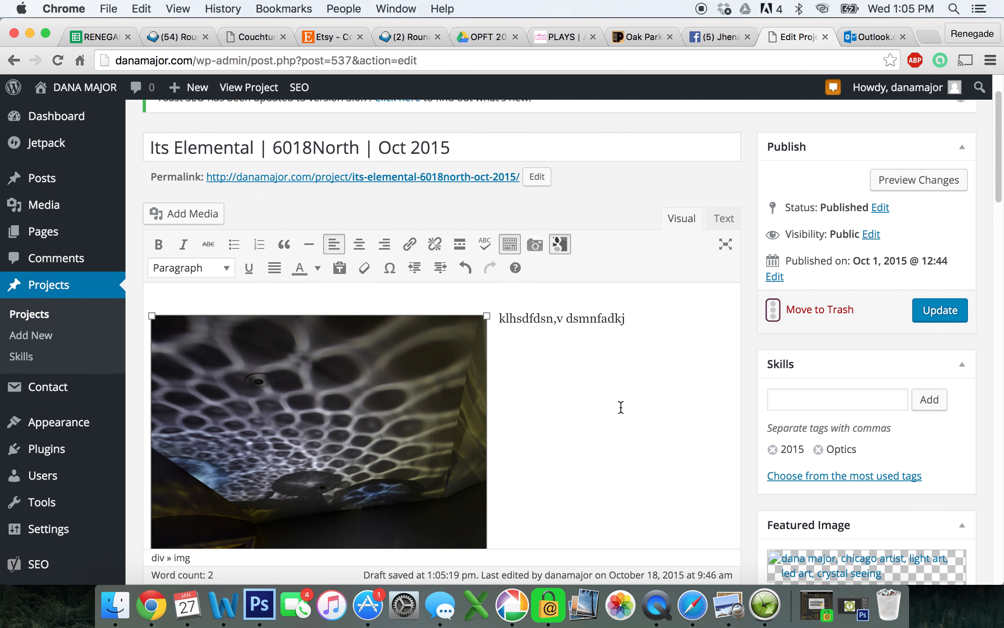
scroll(620, 407, down, 2)
scroll(621, 407, down, 2)
scroll(620, 407, down, 2)
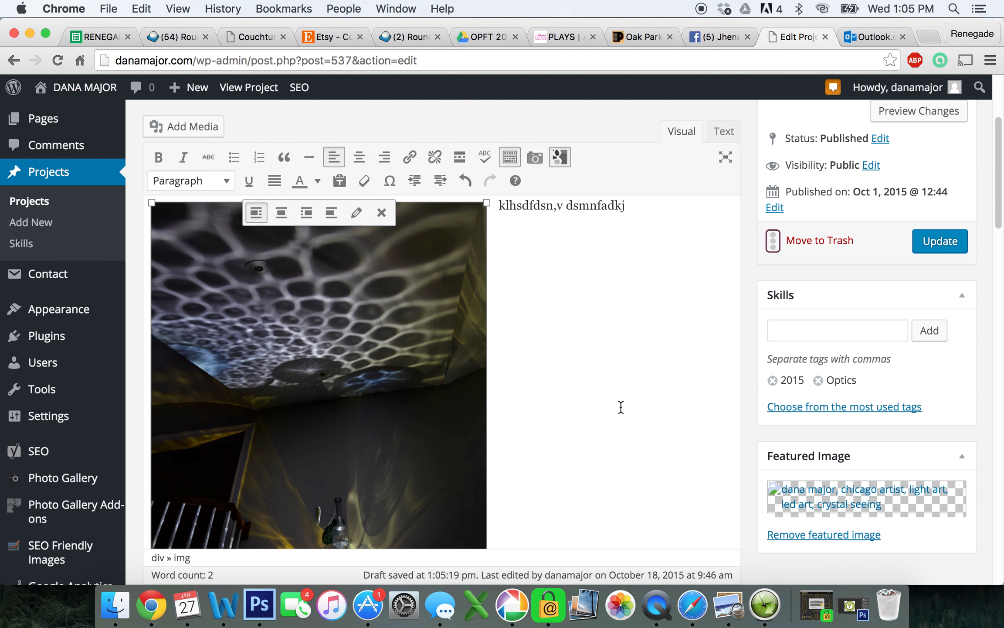
scroll(620, 407, down, 3)
click(392, 377)
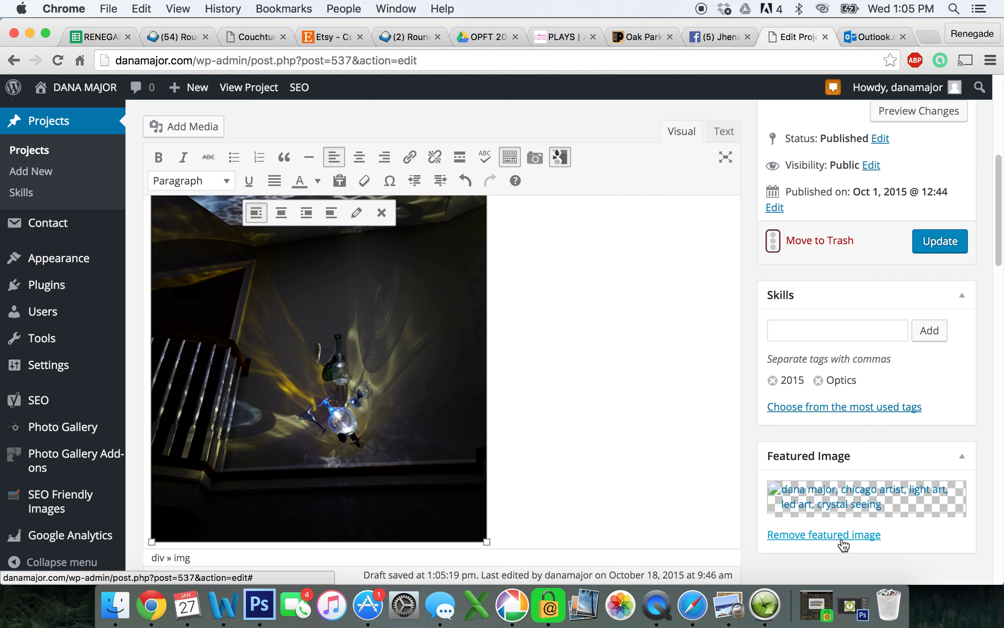
Replace the black featured image with the swirling blue-green light-projection photo
click(847, 502)
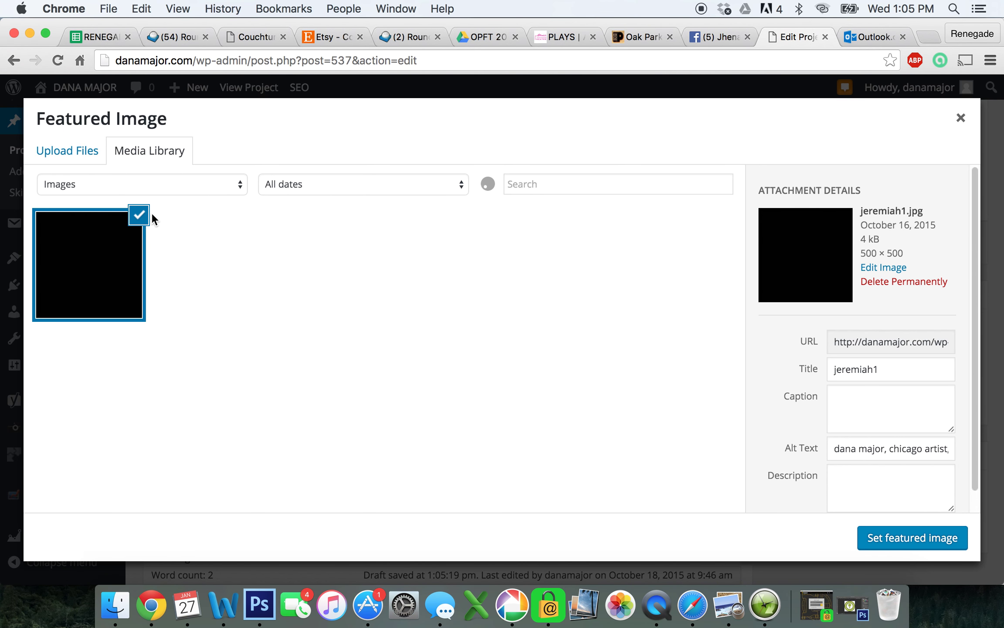
click(139, 217)
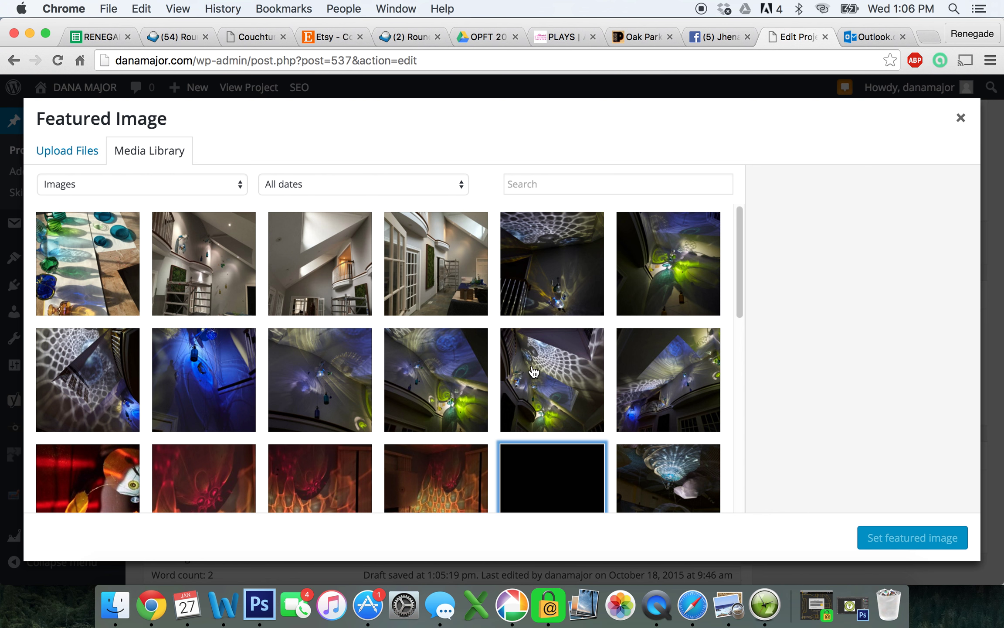
scroll(533, 370, down, 1)
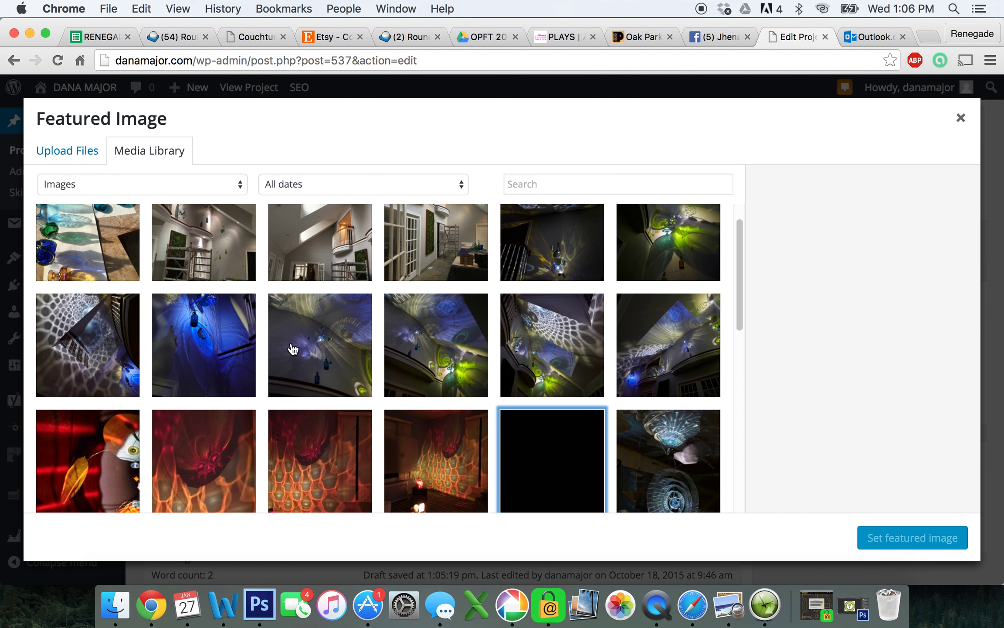
click(339, 337)
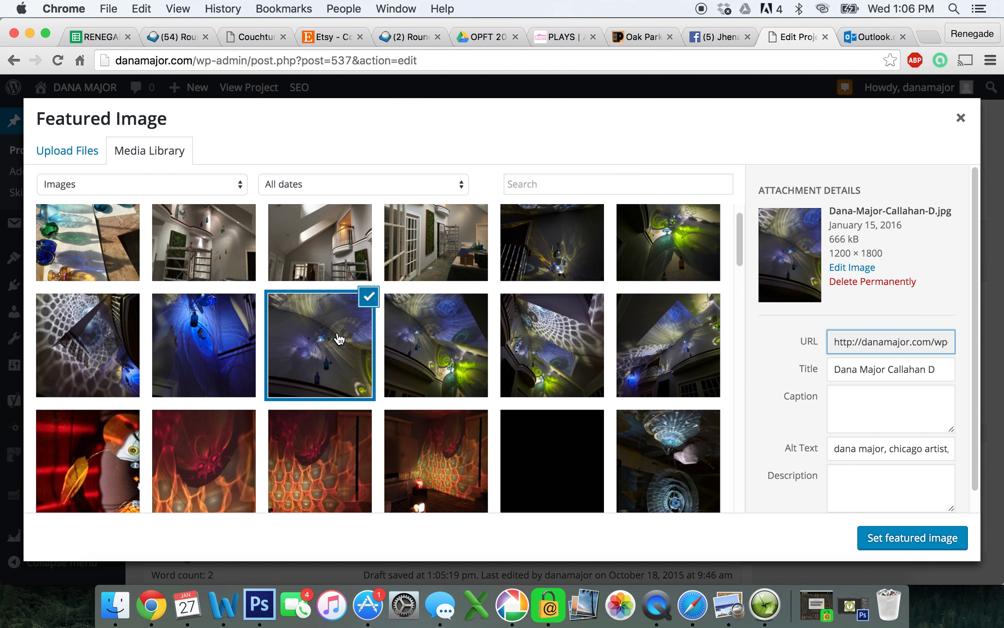
click(877, 542)
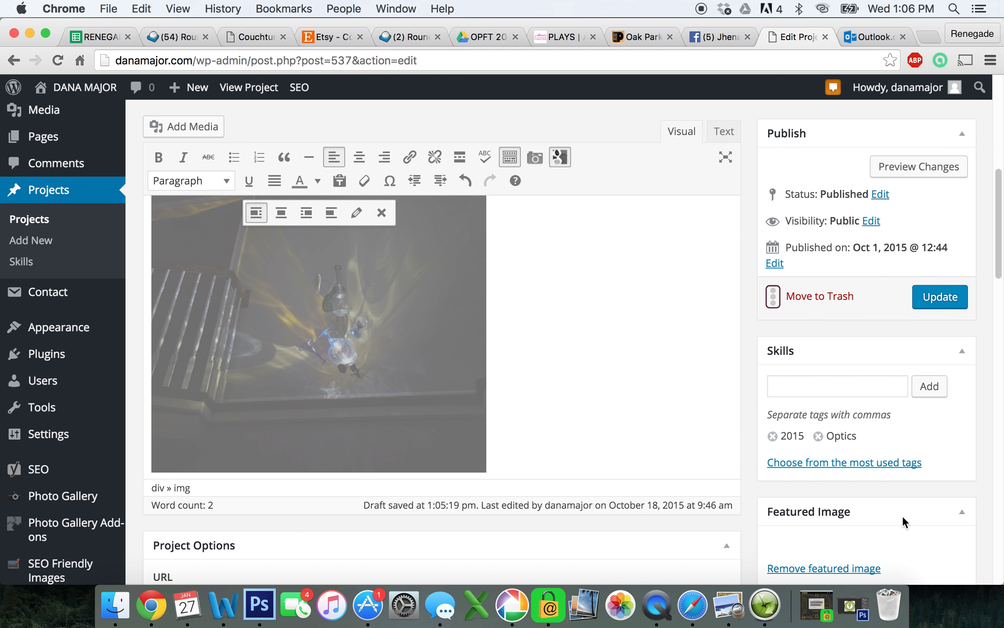
scroll(902, 516, down, 5)
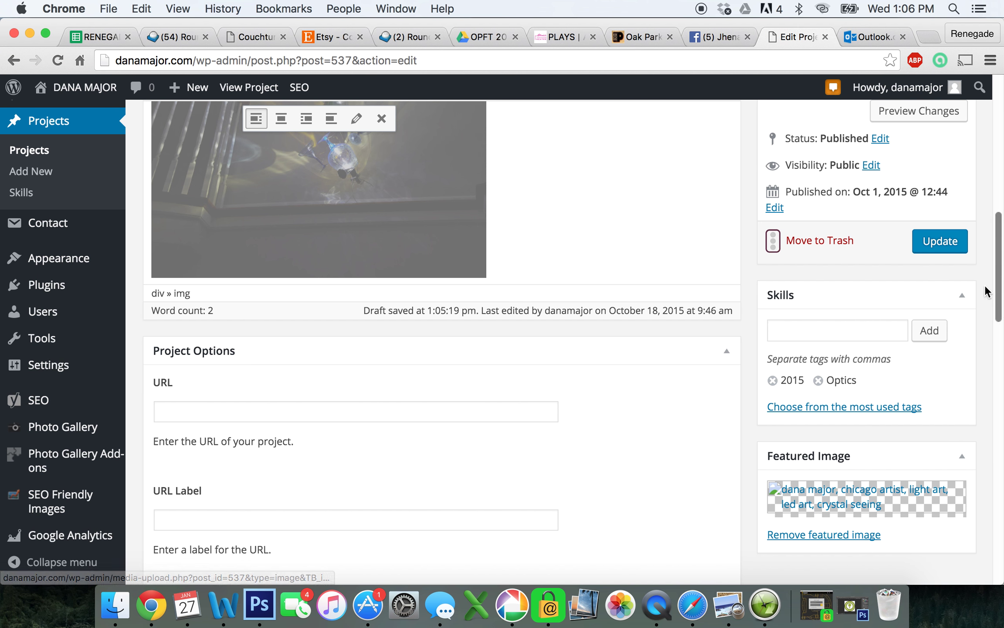
Update the published project to save the body and featured image changes
click(948, 250)
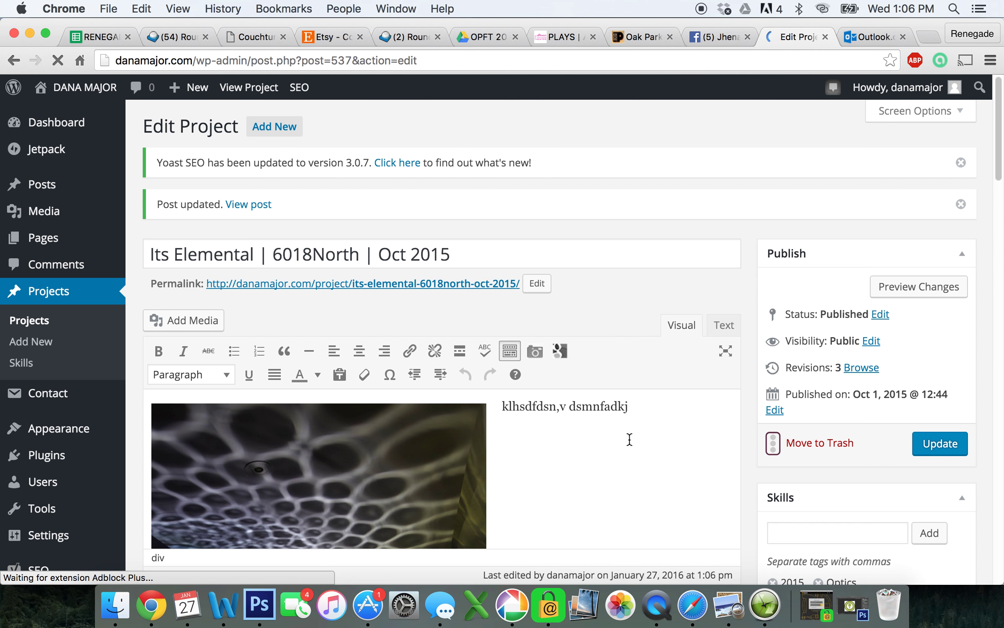
scroll(630, 439, down, 5)
scroll(629, 440, down, 5)
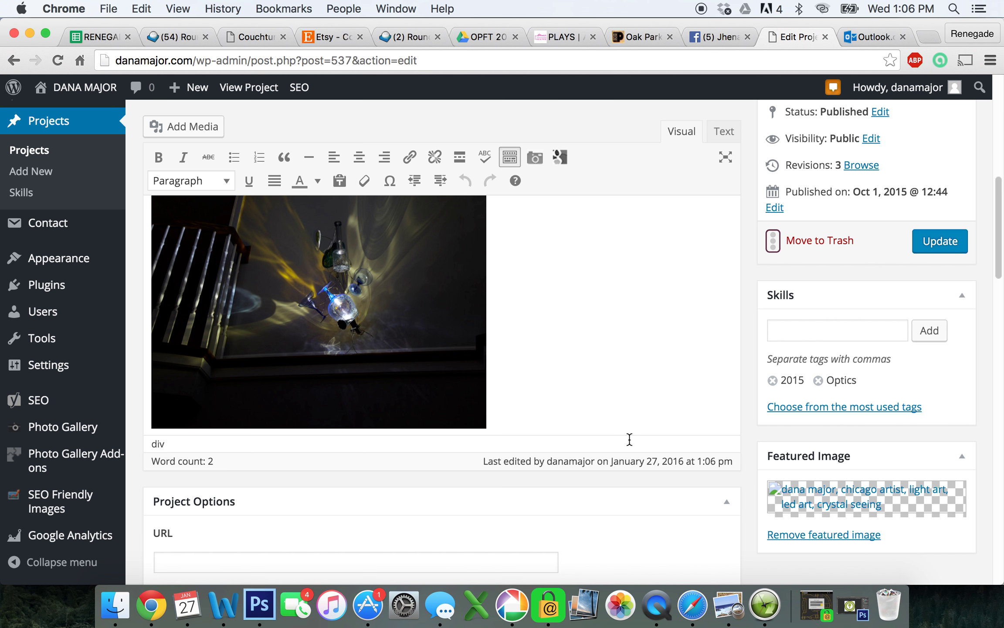
scroll(629, 439, down, 5)
scroll(629, 439, down, 4)
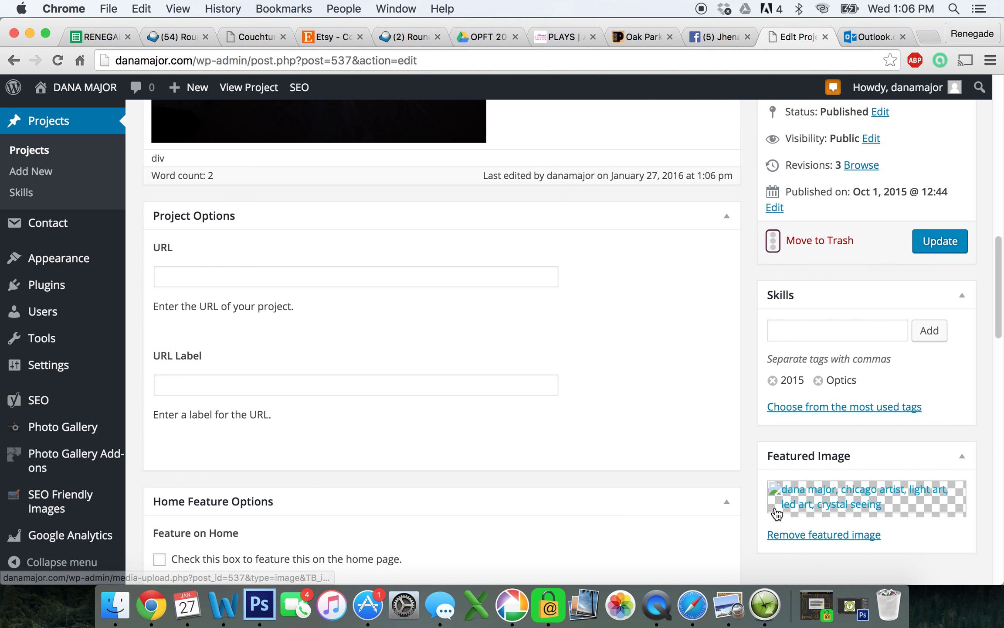
Remove the featured image and set the patterned ceiling light photo instead
click(792, 539)
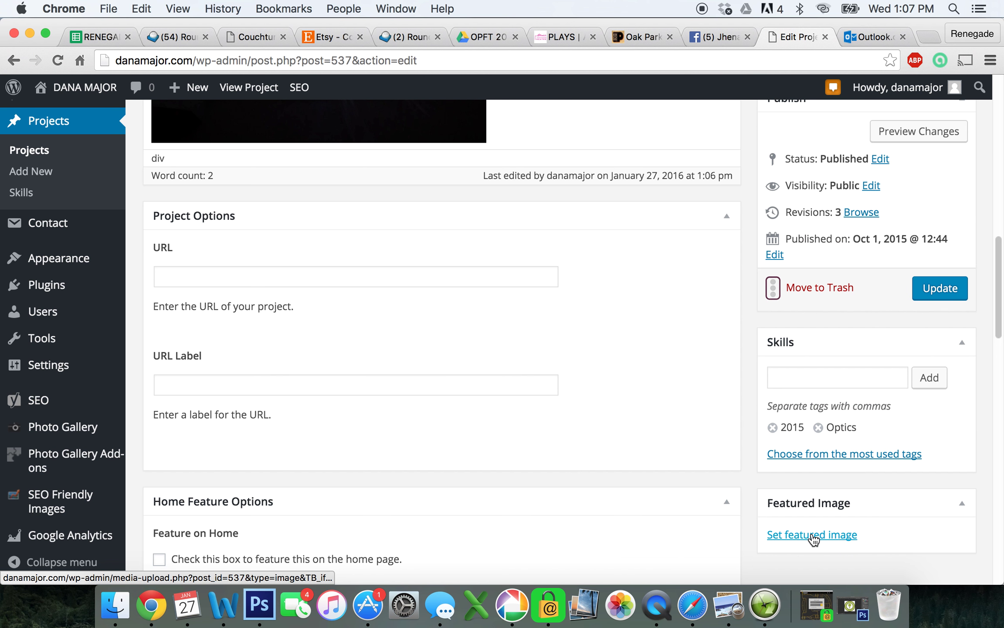
click(814, 536)
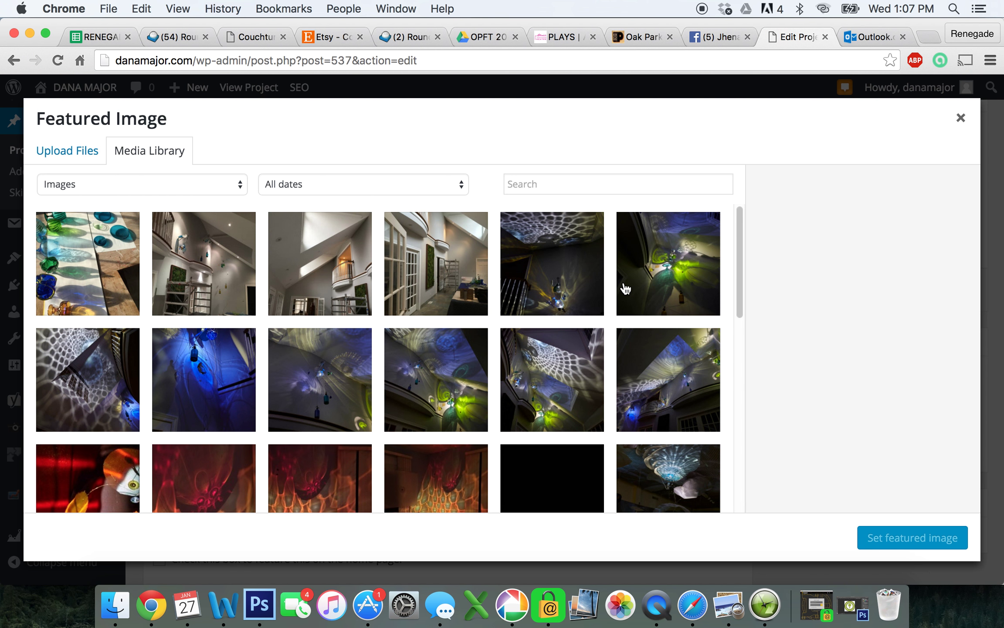
click(536, 286)
click(895, 538)
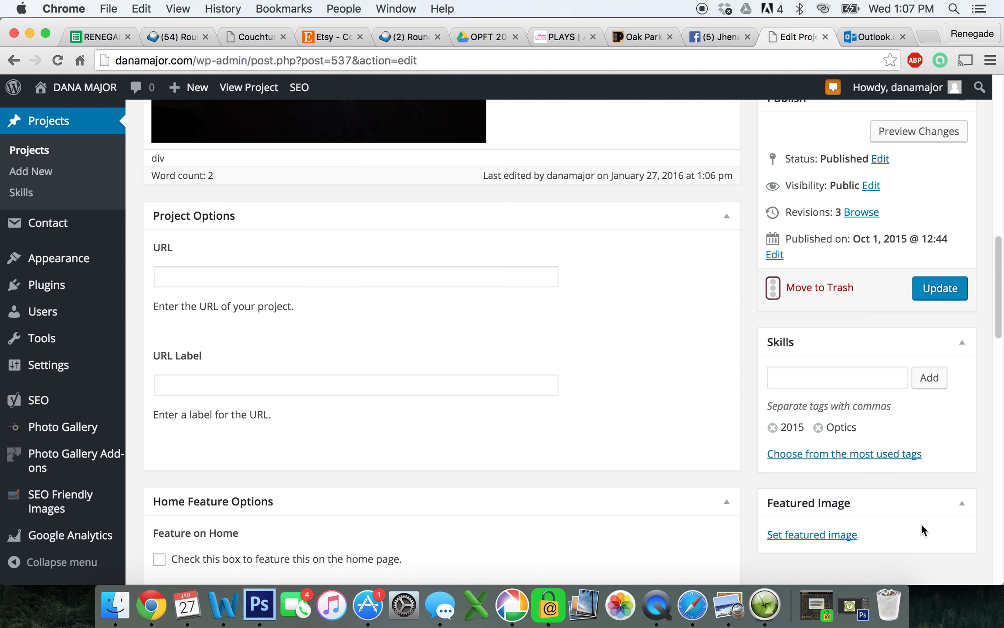
scroll(977, 472, down, 1)
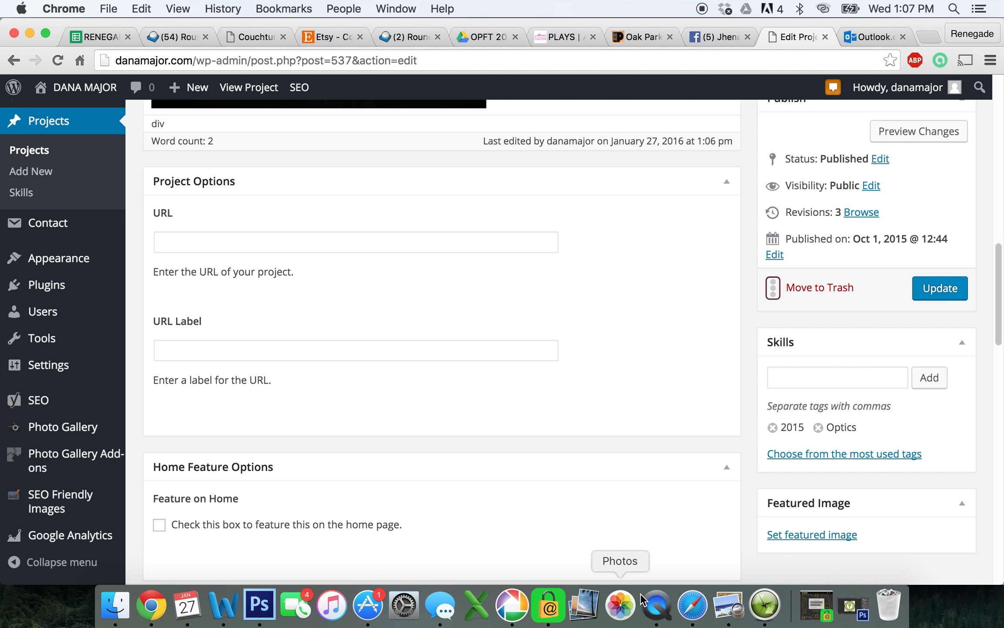
click(694, 604)
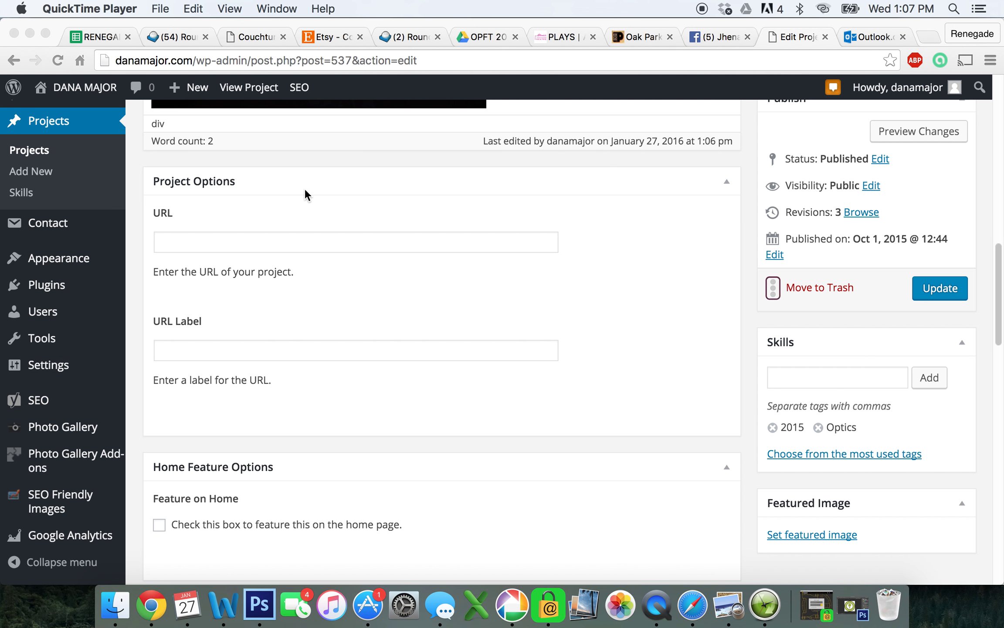